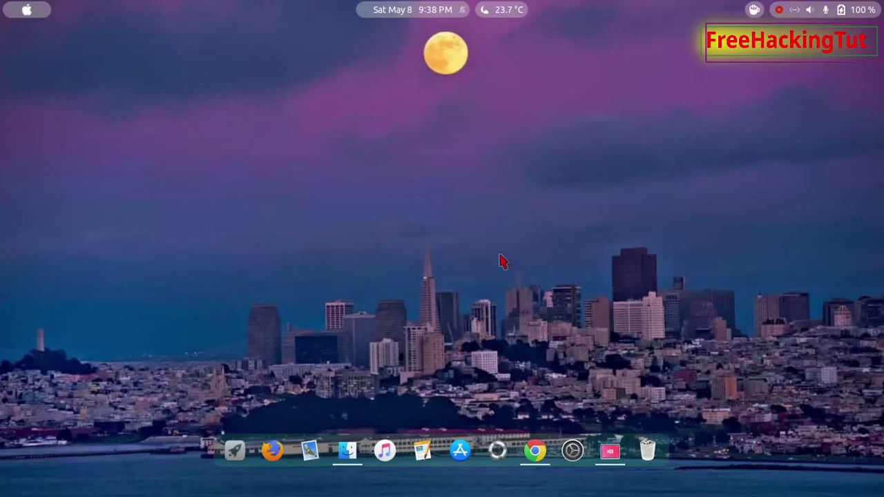
Browse the LibreOffice download page, leaving Linux (64-bit) (rpm) selected, then close the browser
left_click(537, 455)
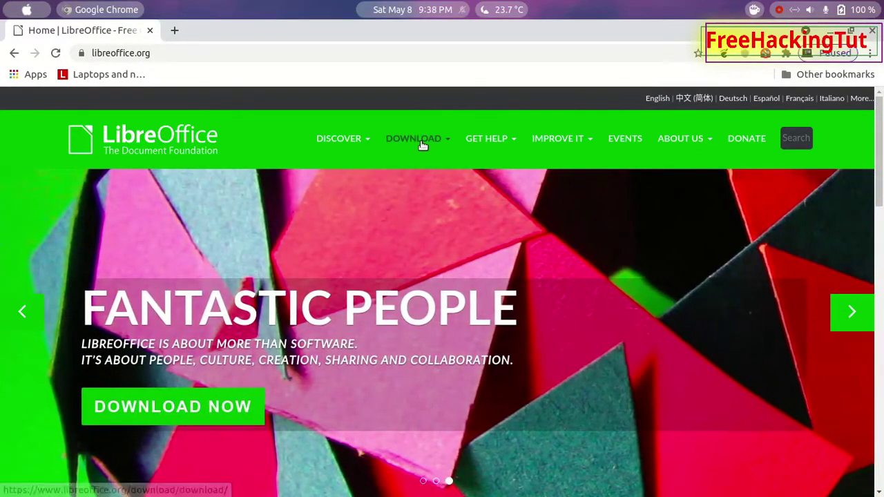
left_click(446, 185)
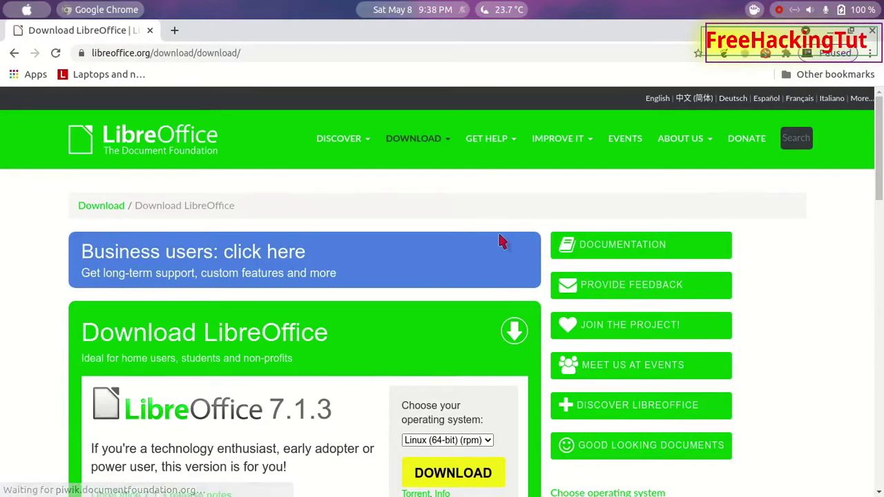
scroll(511, 256, "down", 3)
scroll(517, 262, "down", 3)
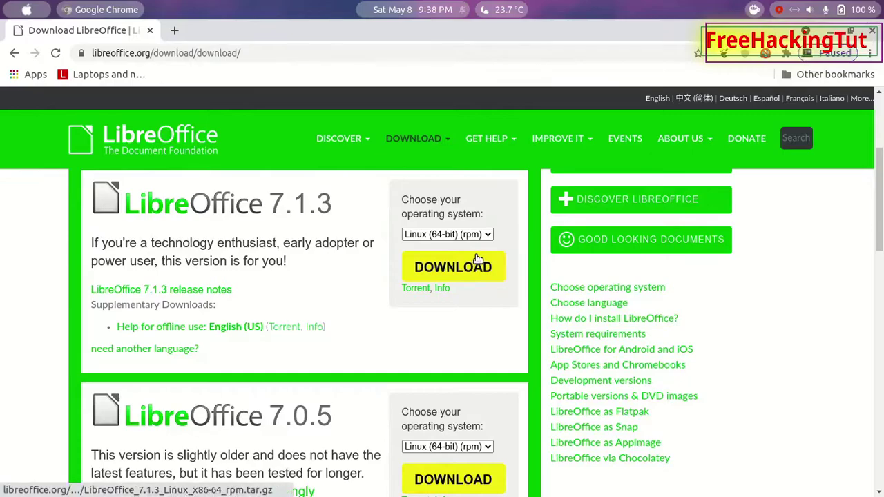
left_click(488, 236)
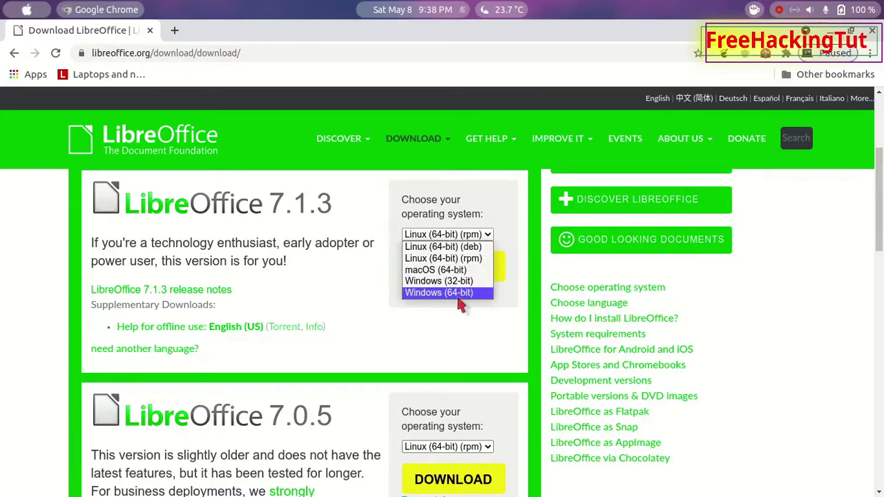
left_click(442, 345)
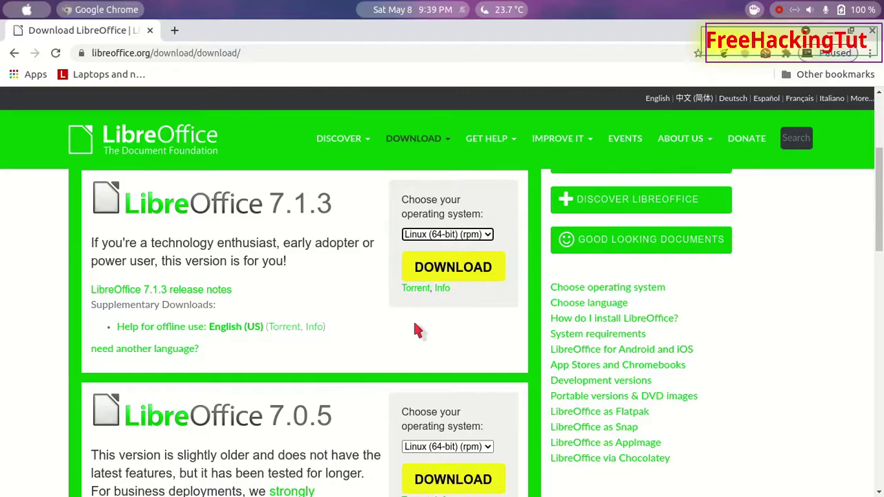
left_click(488, 234)
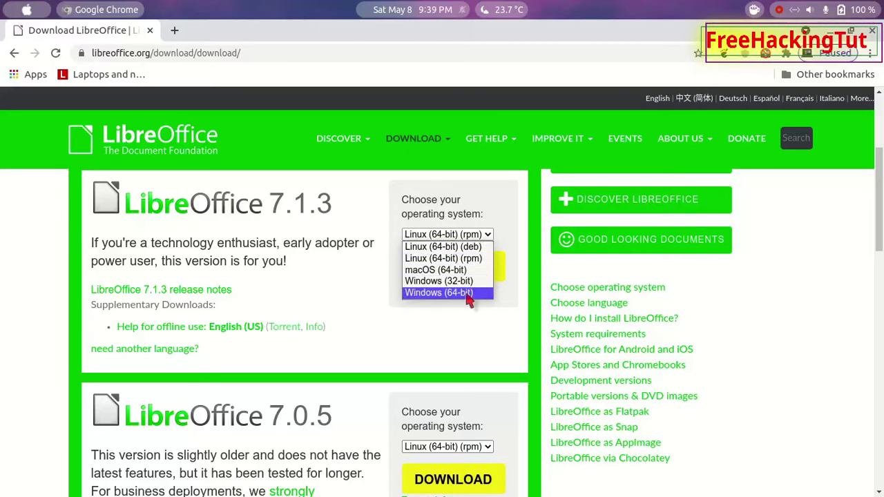
left_click(460, 327)
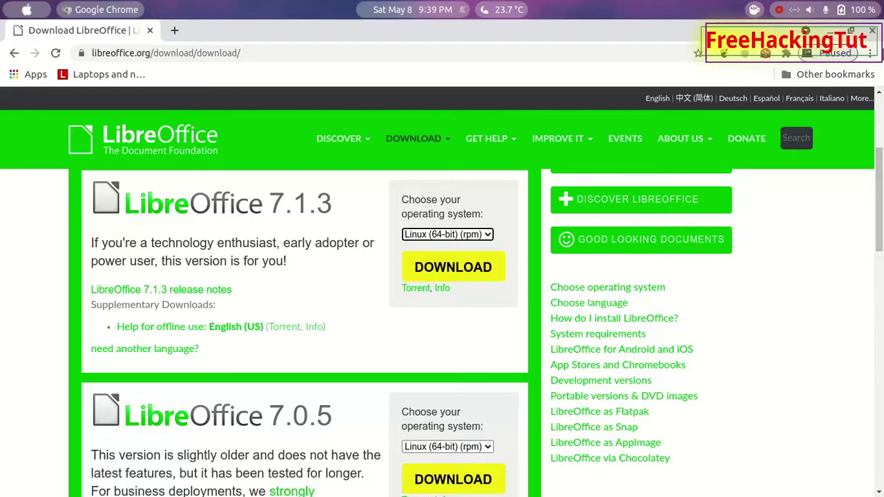
left_click(872, 33)
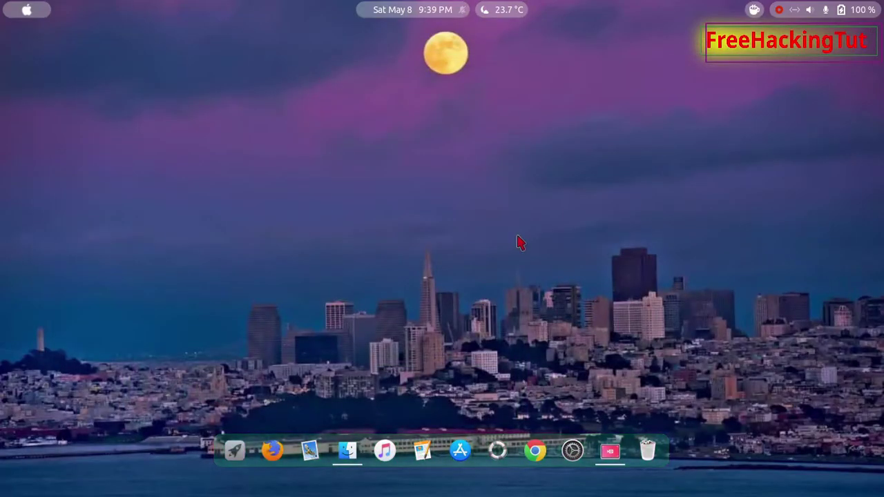
Launch LibreOffice by searching 'libre' in the app launcher, then dismiss the Start Center
left_click(238, 447)
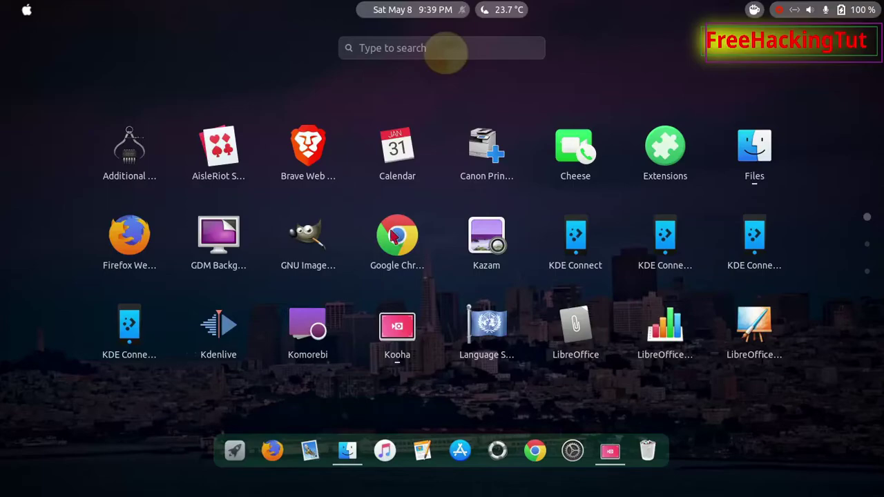
type("libre")
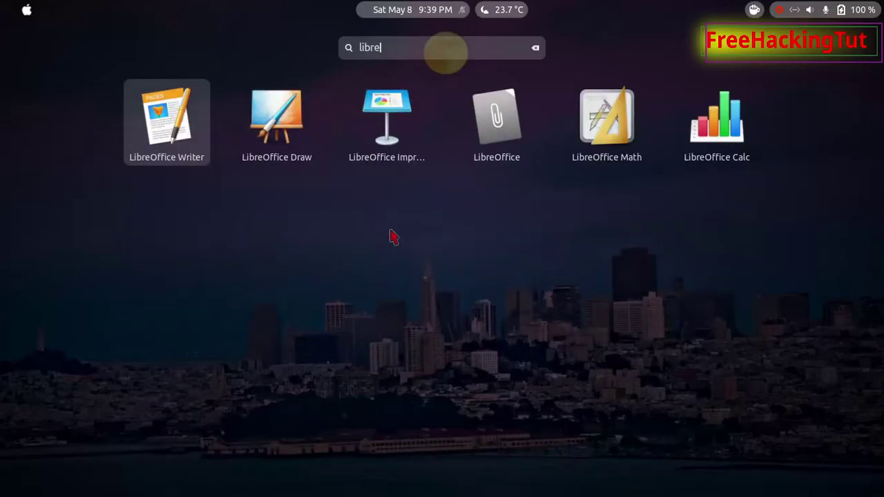
left_click(500, 123)
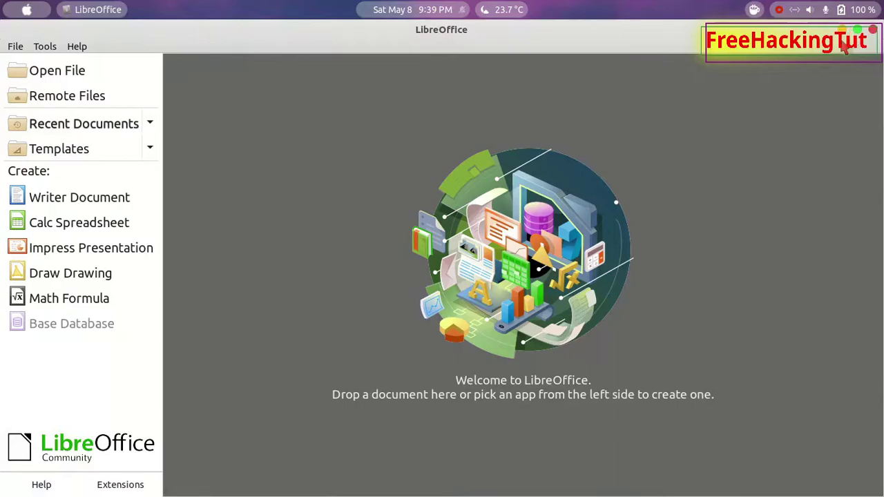
left_click(873, 30)
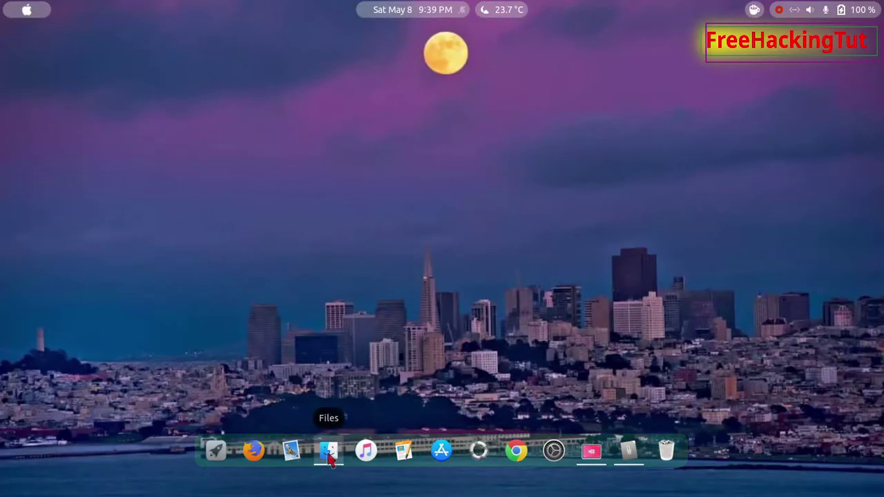
Check untitle4.pdf's Properties in Files' Documents folder, confirming its size is 728.4 kB
left_click(328, 452)
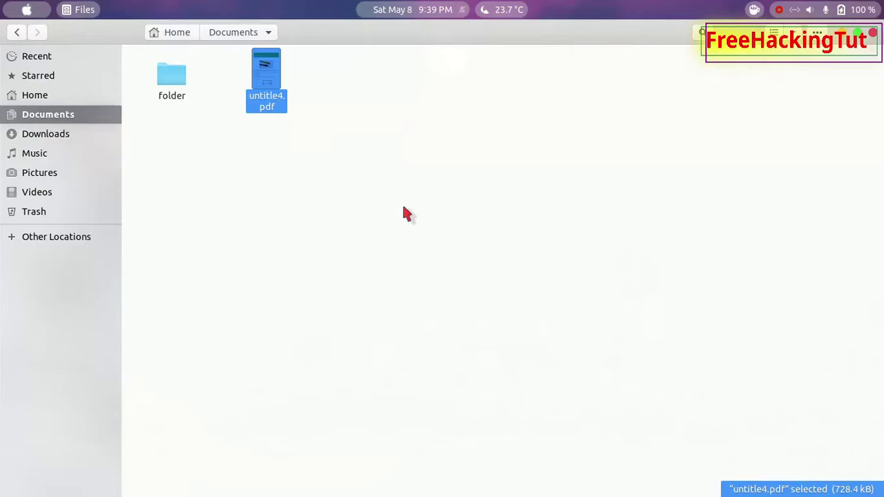
left_click(403, 208)
left_click(266, 83)
right_click(269, 84)
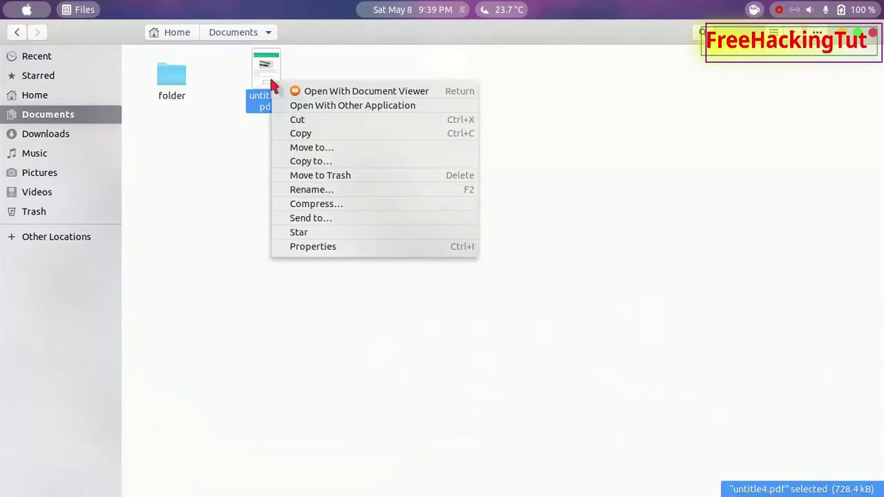
left_click(310, 248)
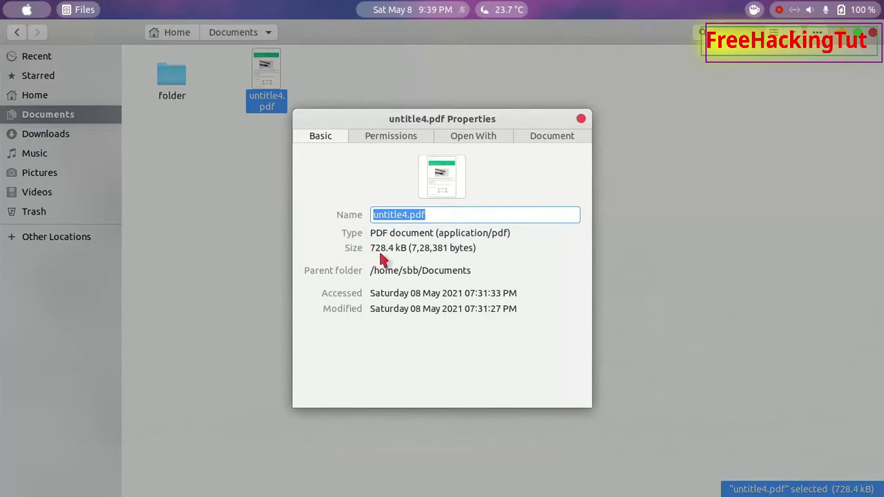
left_click(581, 119)
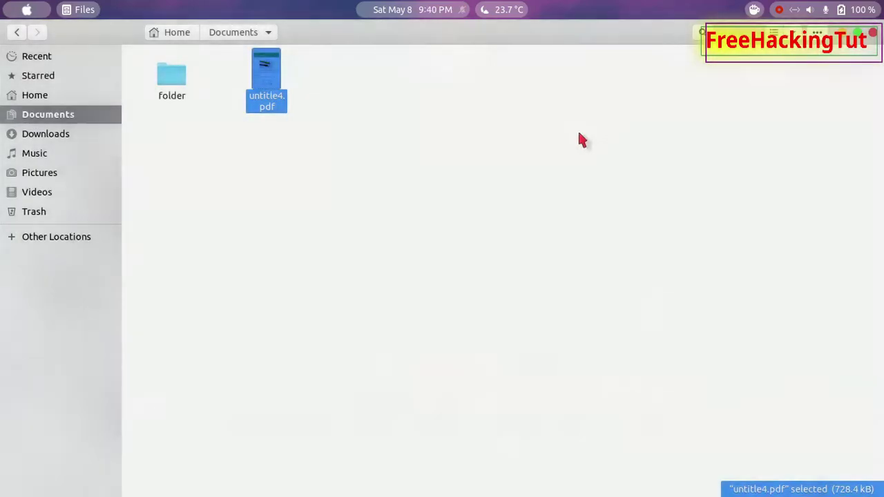
Open untitle4.pdf from Documents in Draw via the Start Center and bring up export choices
left_click(843, 35)
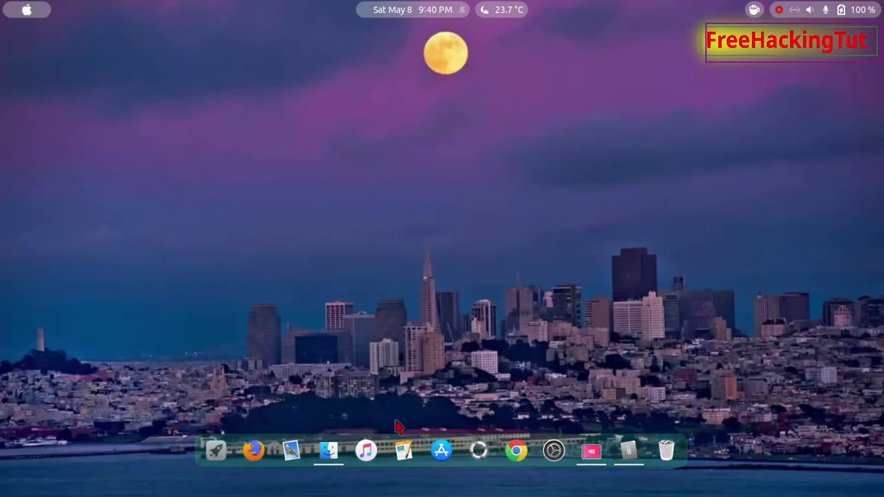
left_click(330, 453)
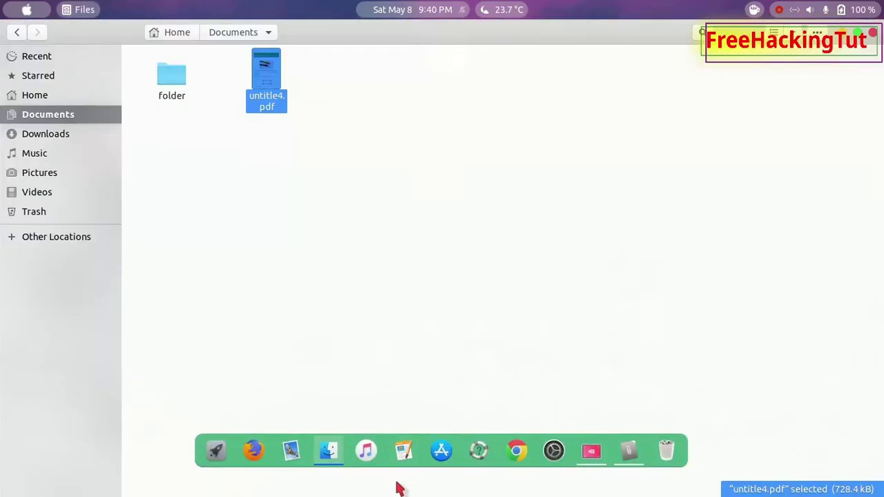
left_click(634, 455)
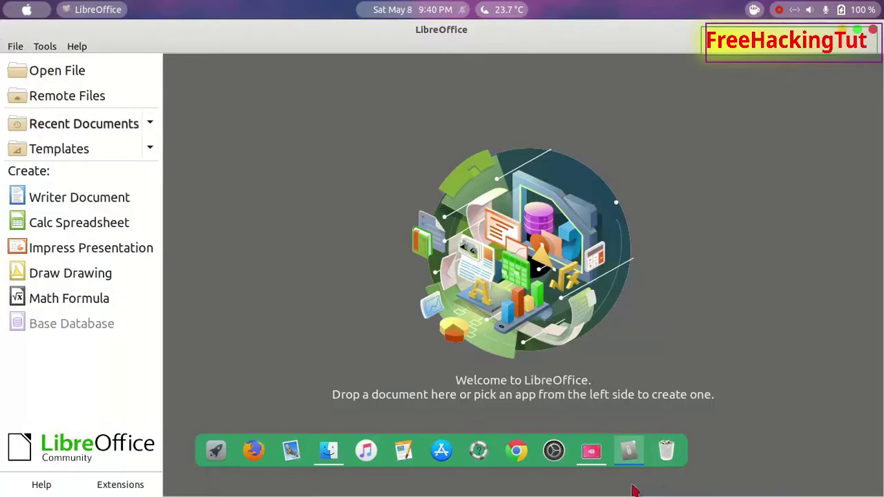
left_click(61, 77)
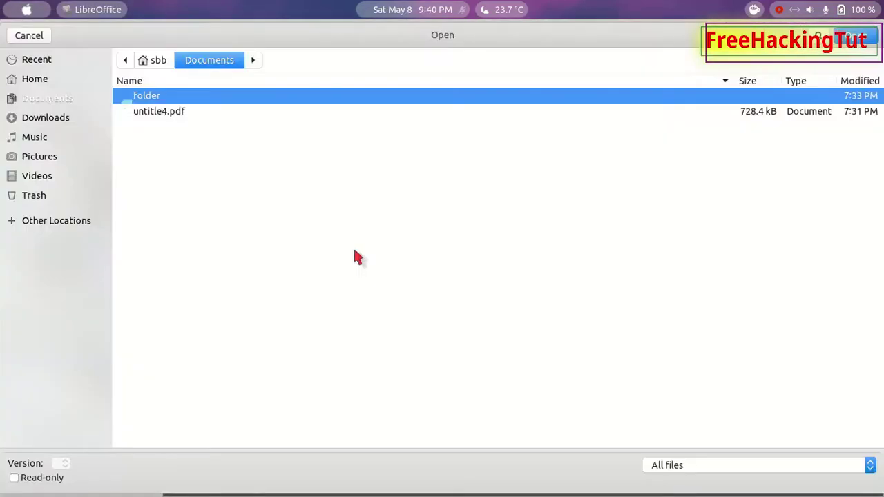
left_click(151, 116)
double_click(151, 116)
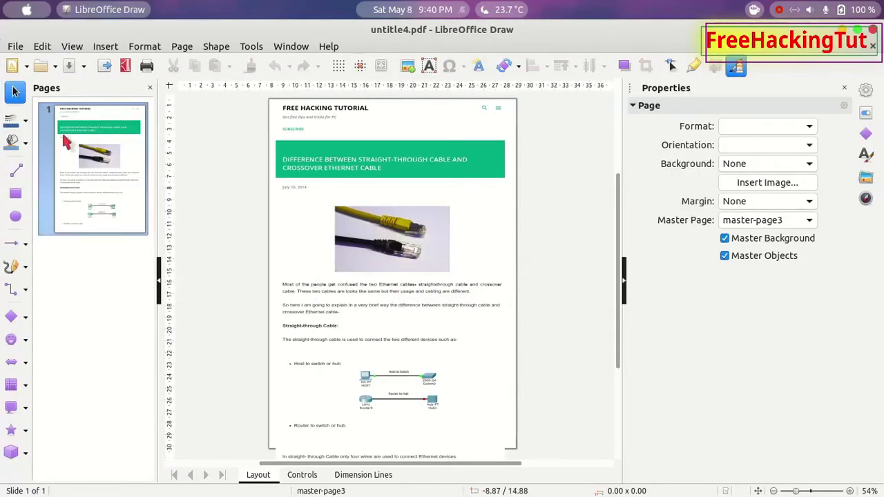
left_click(15, 47)
mouse_move(41, 273)
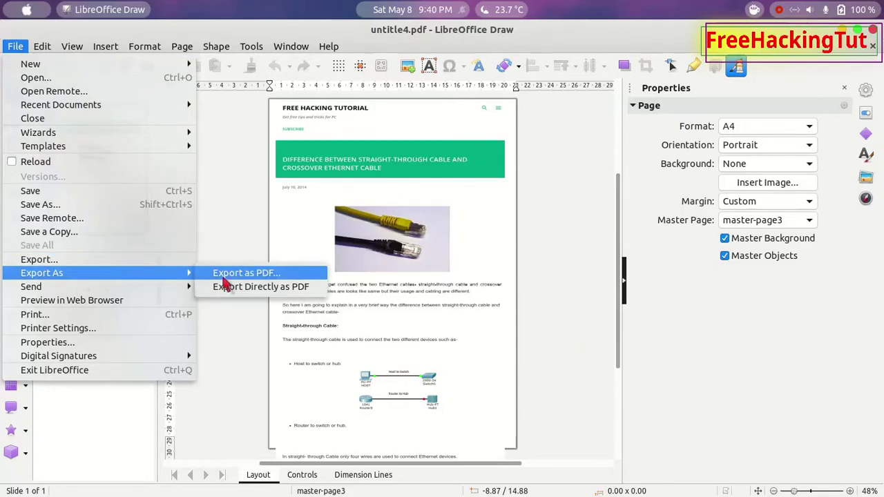
In the PDF export options, set JPEG quality to 70% and reduce image resolution to 75 DPI
left_click(292, 277)
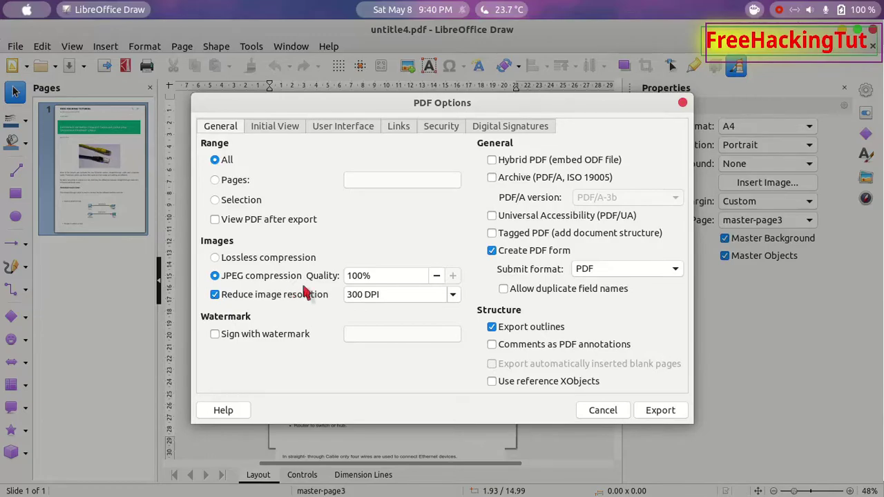
left_click(362, 276)
left_click_drag(362, 275, 346, 276)
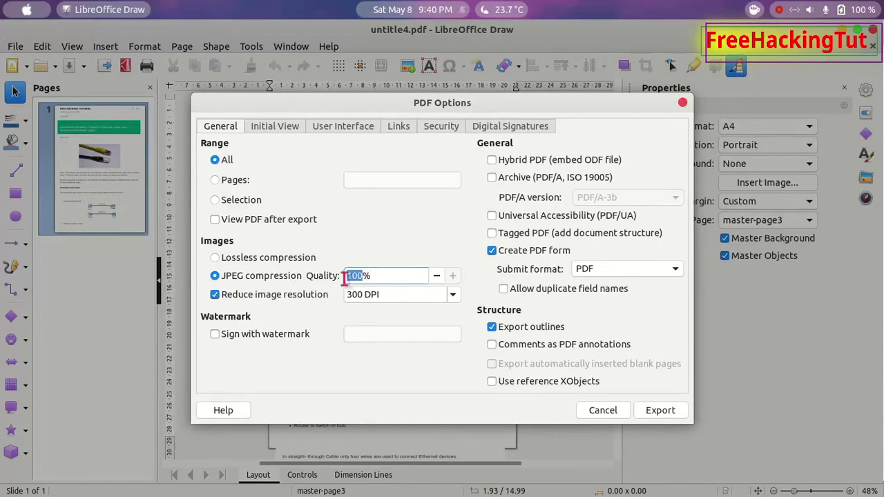
type("70")
left_click(454, 297)
left_click(454, 296)
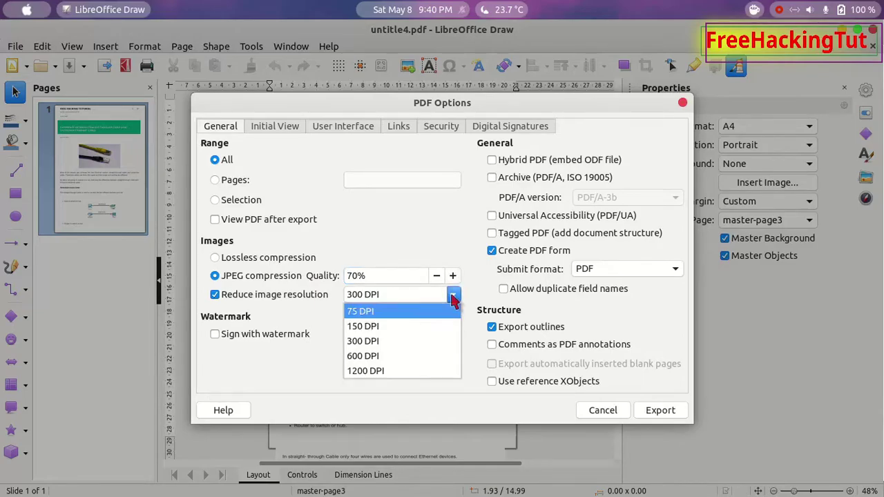
left_click(416, 319)
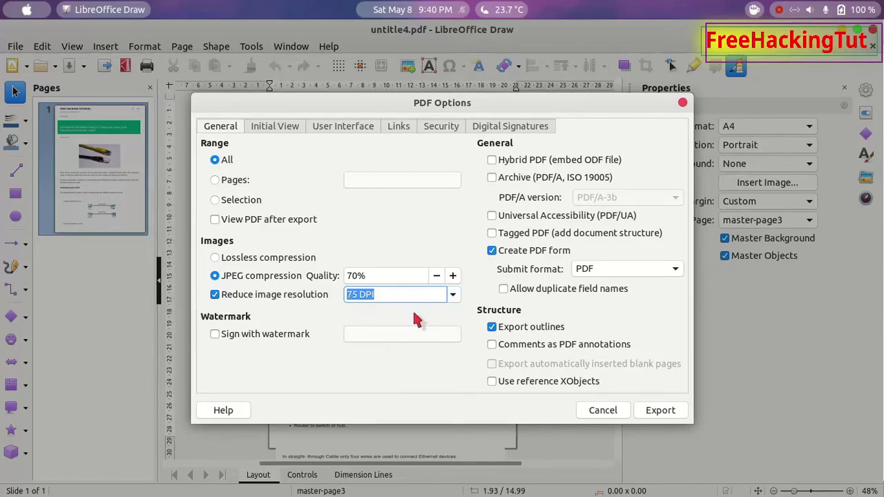
Export the PDF to Documents as new.pdf and close Draw
left_click(659, 412)
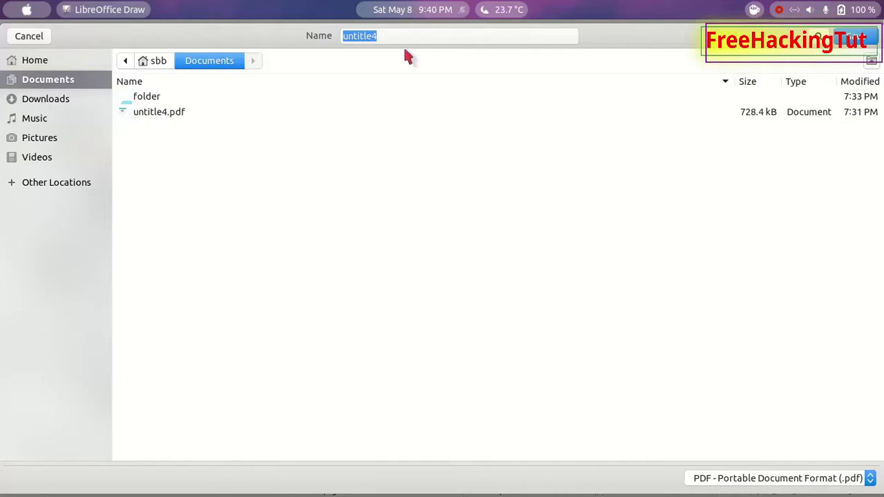
left_click_drag(372, 36, 387, 39)
double_click(387, 39)
type("n")
type("ew")
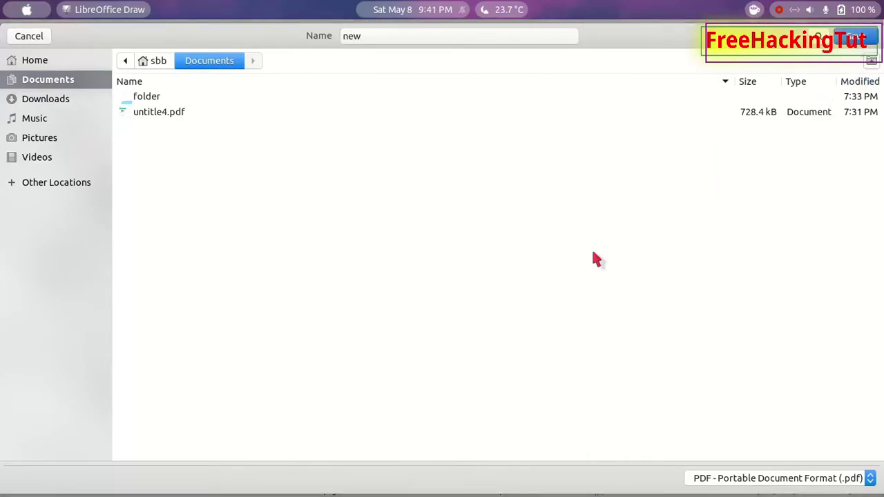
key("Return")
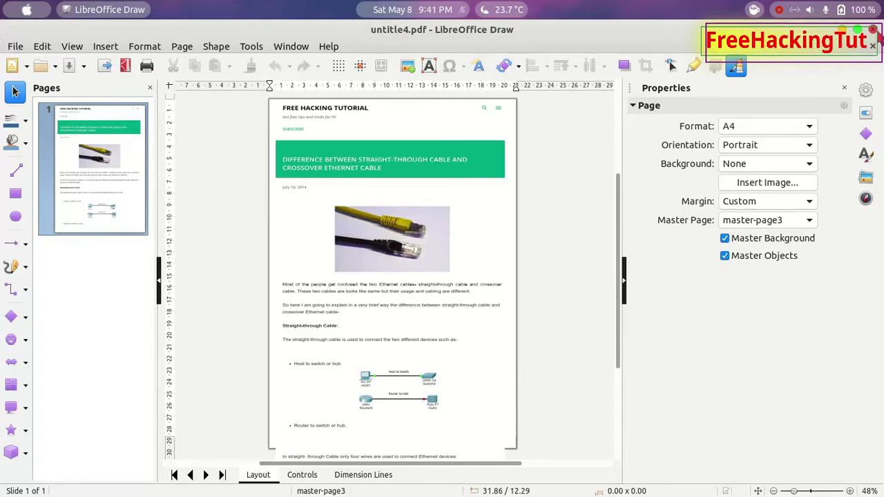
left_click(874, 32)
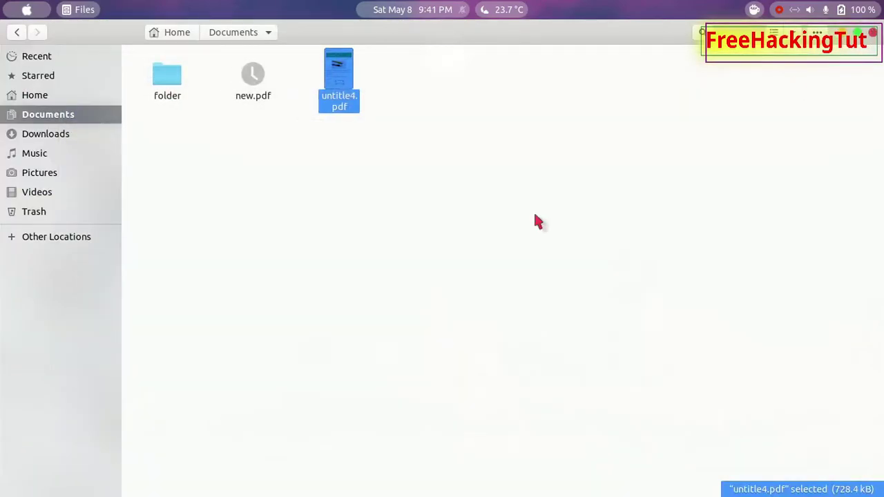
left_click(479, 230)
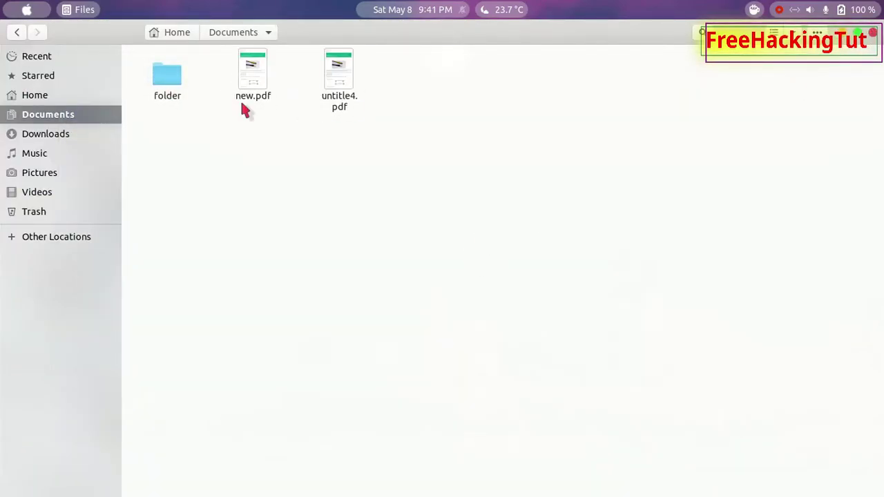
left_click(254, 73)
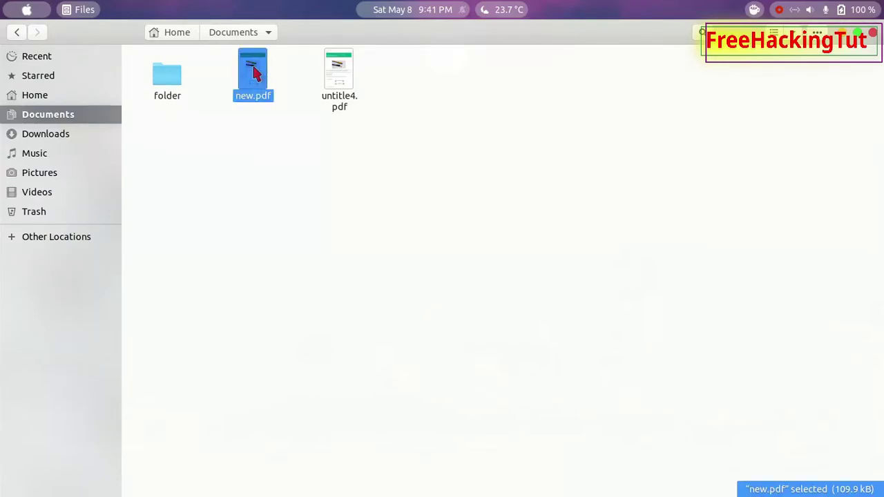
right_click(255, 86)
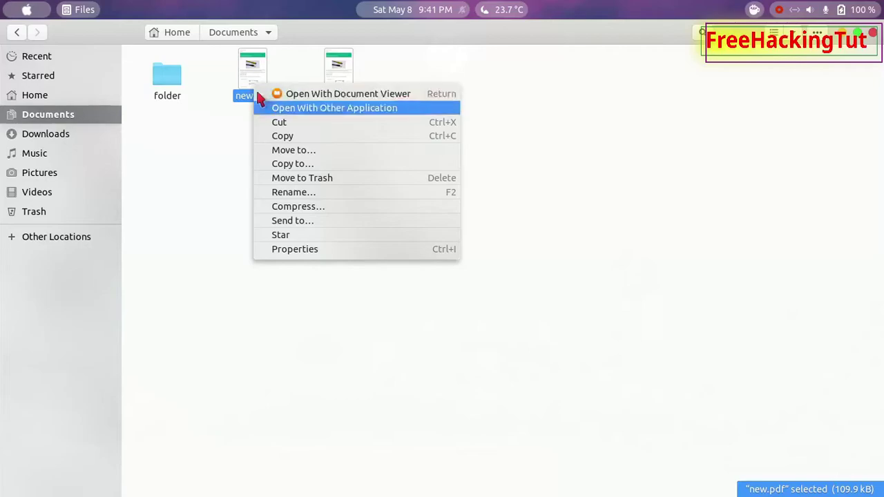
left_click(294, 248)
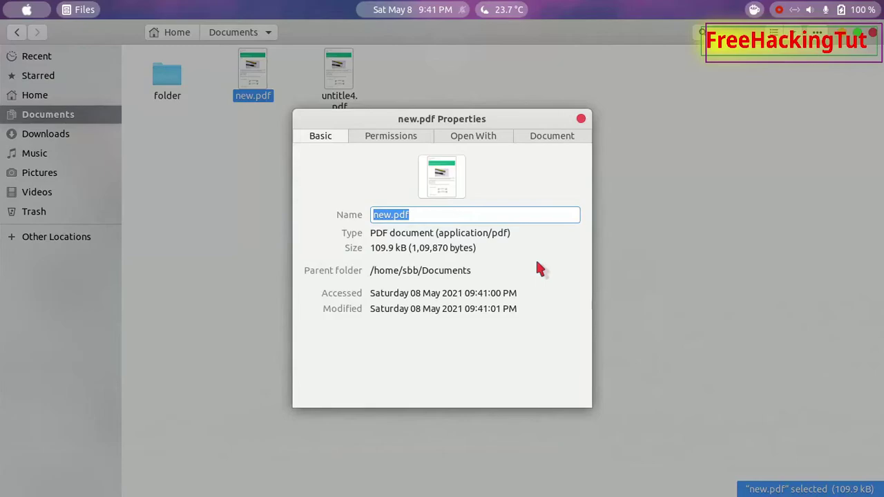
left_click(353, 120)
left_click(581, 118)
left_click(388, 185)
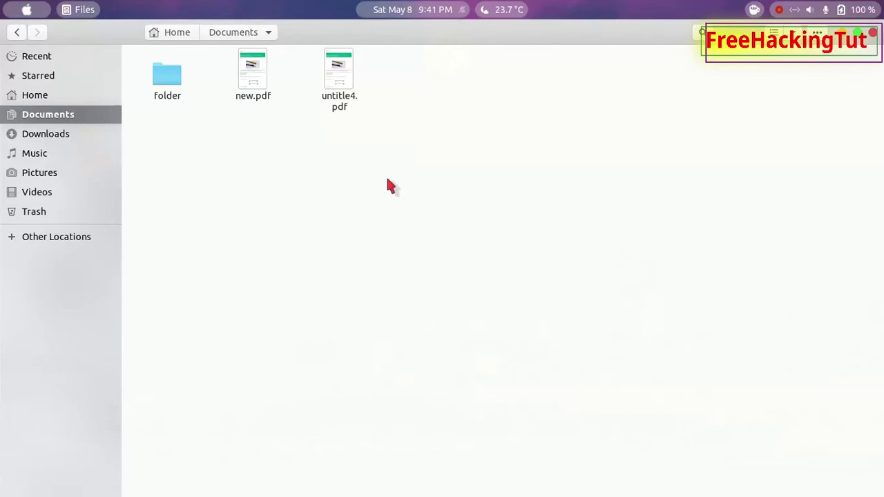
left_click(794, 10)
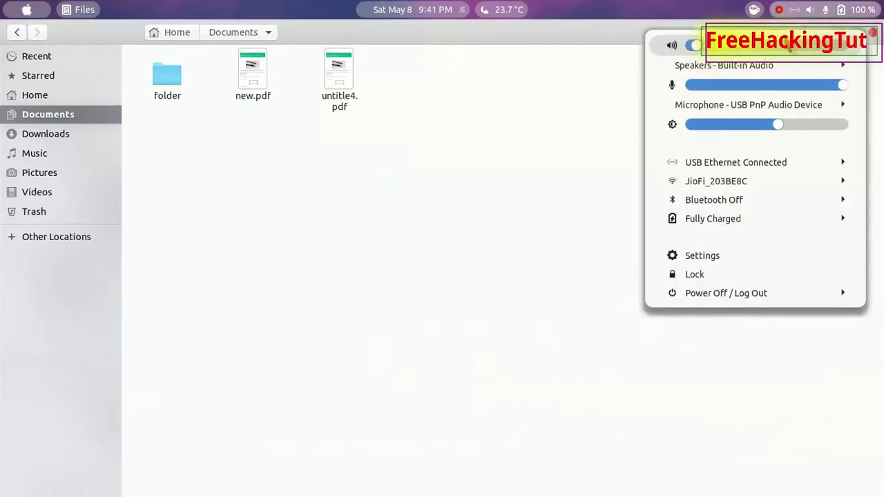
left_click(579, 131)
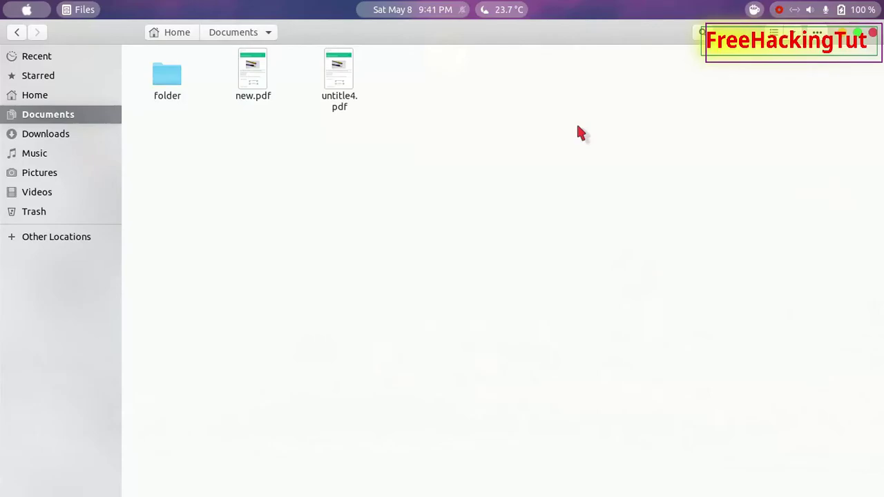